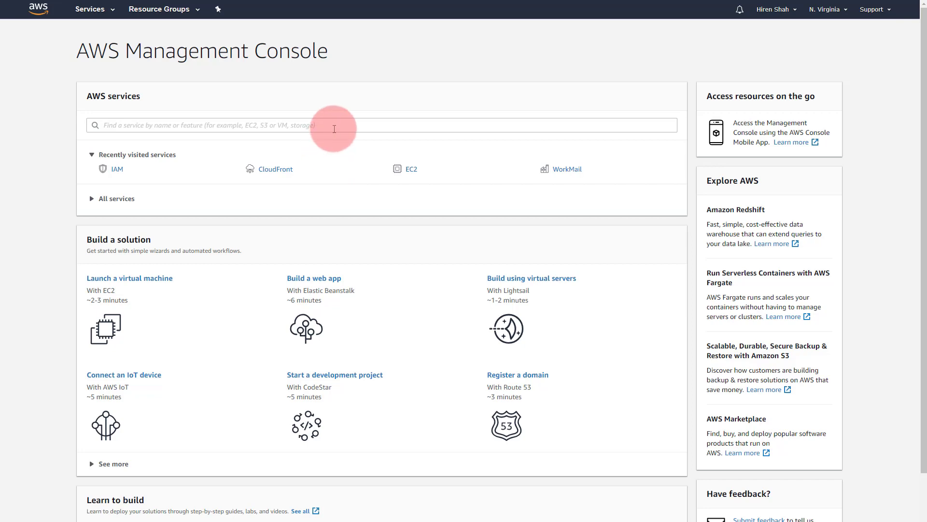
# Search the AWS services for IAM and open it.
pyautogui.click(334, 126)
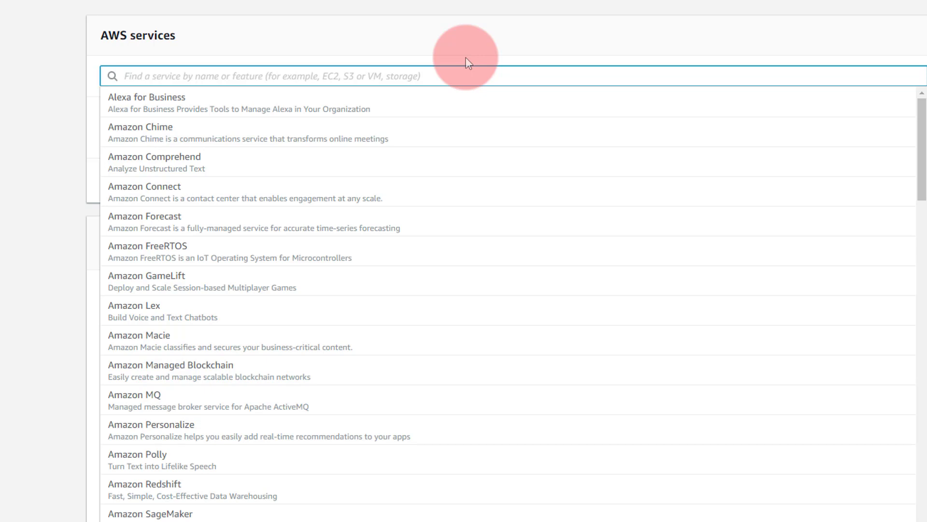
pyautogui.write('I')
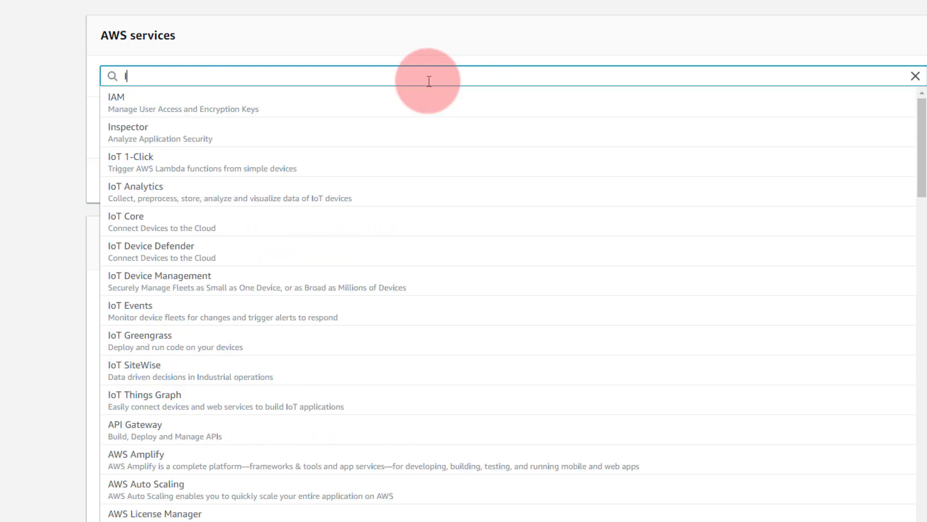
pyautogui.write('AM')
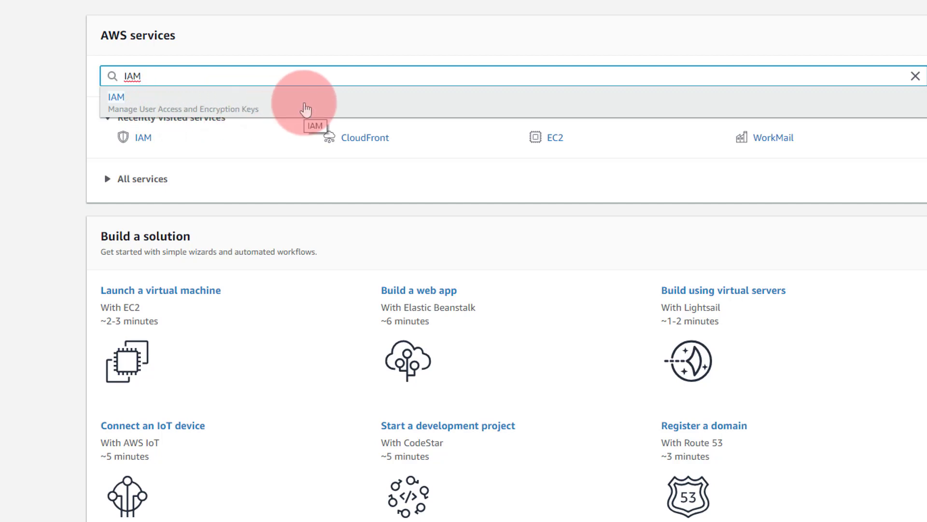
pyautogui.click(263, 106)
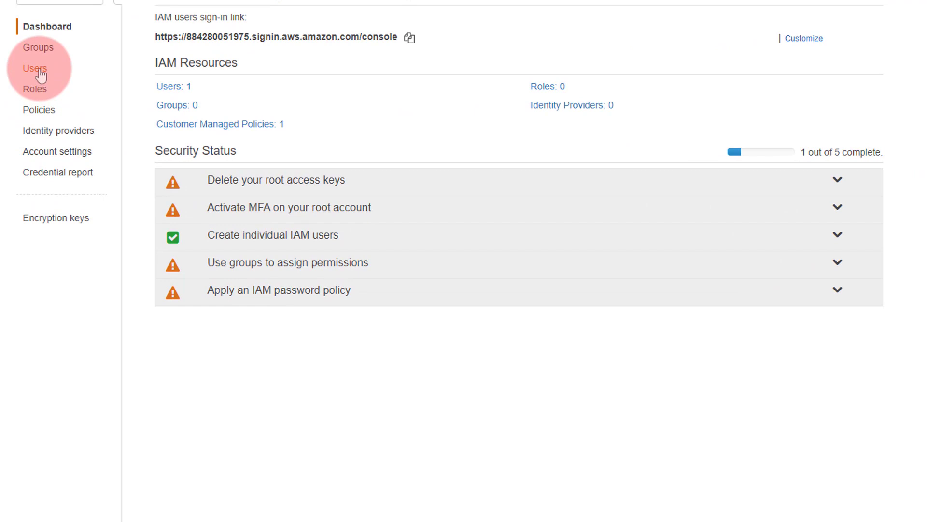
# Add a new IAM user named Anstrex with programmatic access and proceed to its permissions.
pyautogui.click(41, 72)
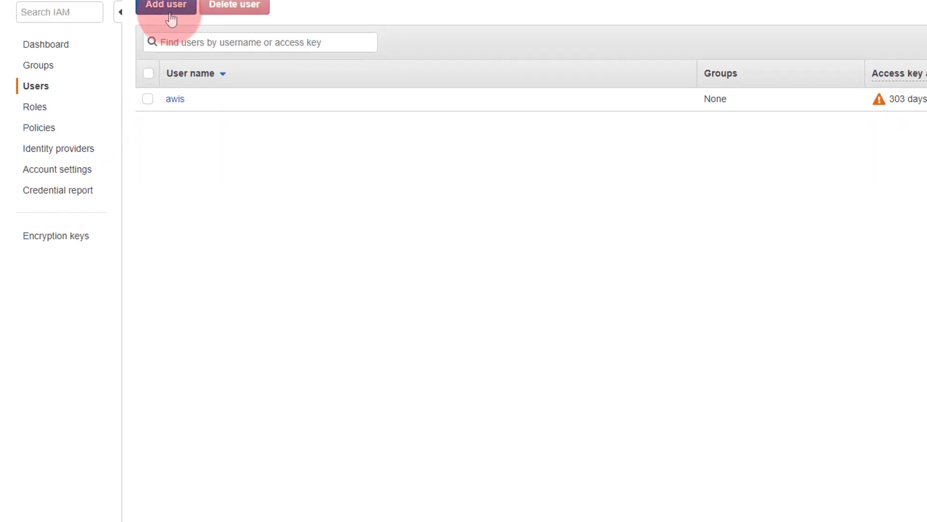
pyautogui.click(170, 30)
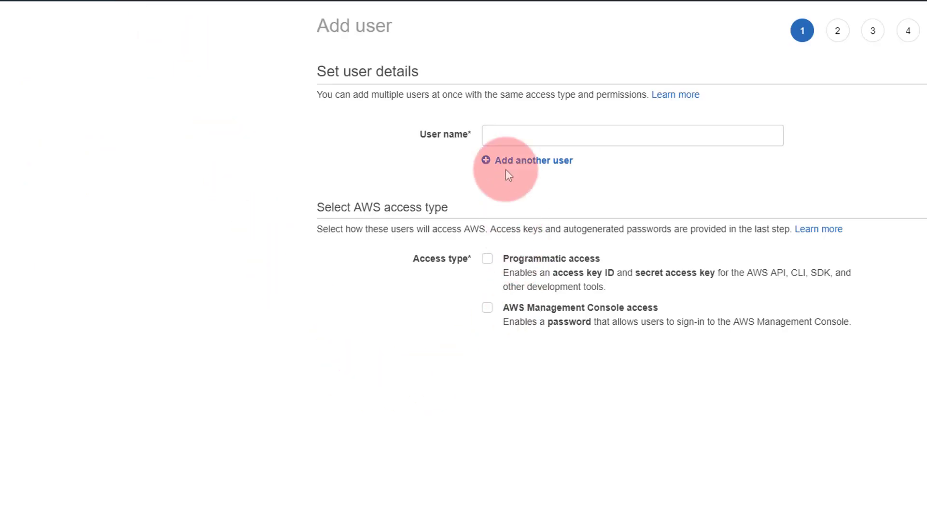
pyautogui.click(506, 142)
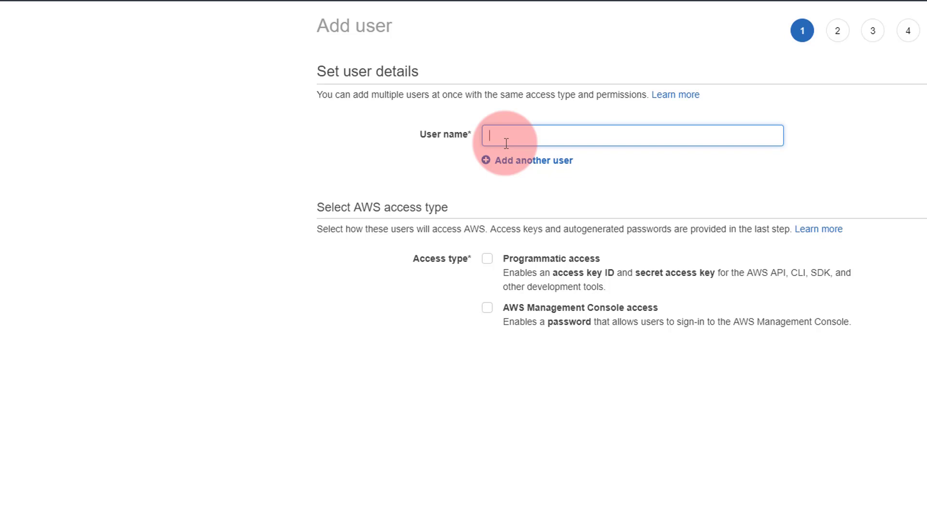
pyautogui.write('Anst')
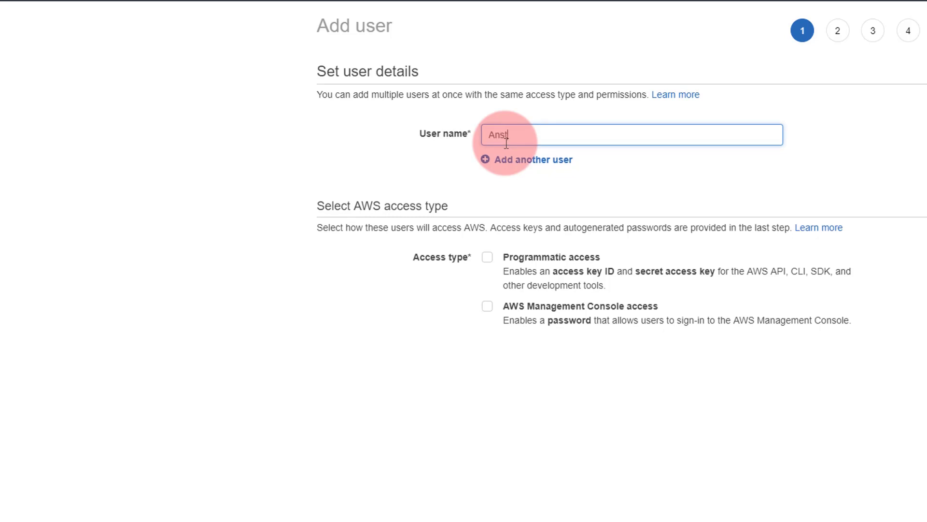
pyautogui.write('rex')
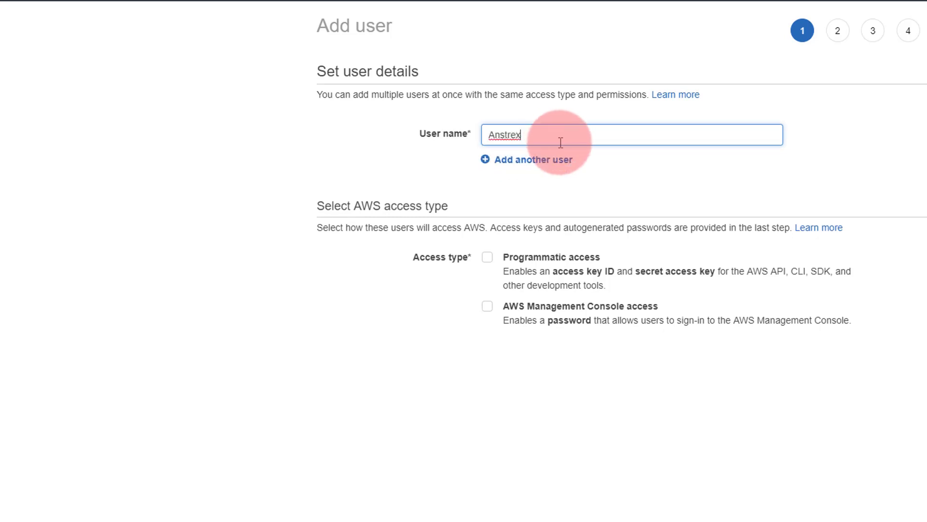
pyautogui.click(488, 260)
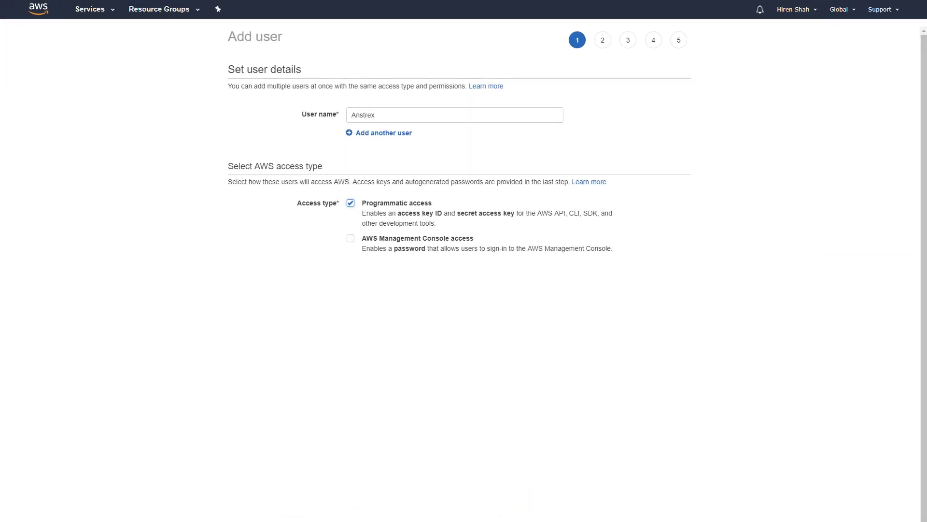
pyautogui.click(661, 521)
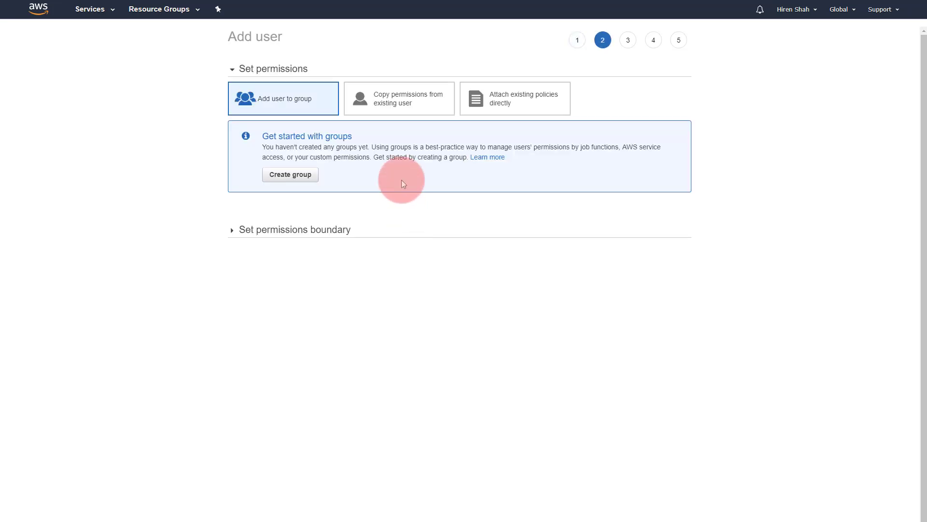
# Attach the existing AmazonS3FullAccess policy directly to the user and complete the user's creation.
pyautogui.click(501, 106)
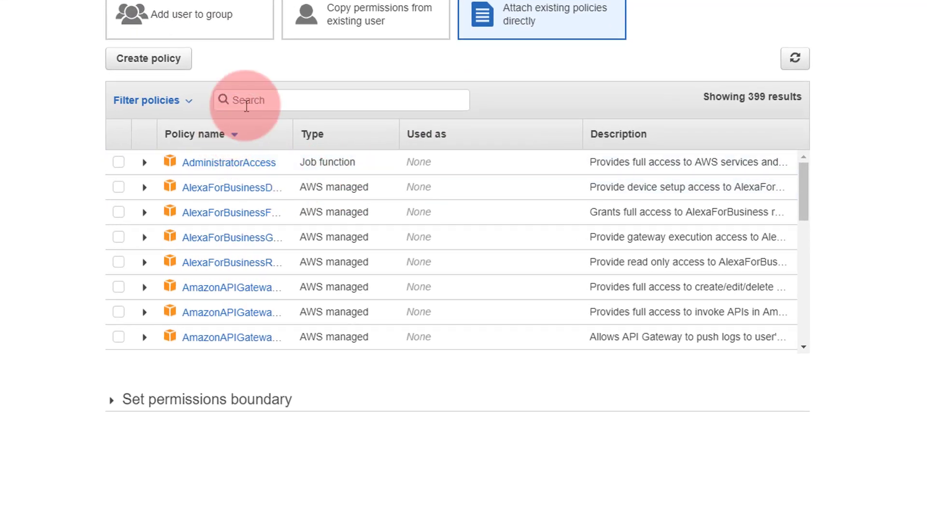
pyautogui.click(247, 104)
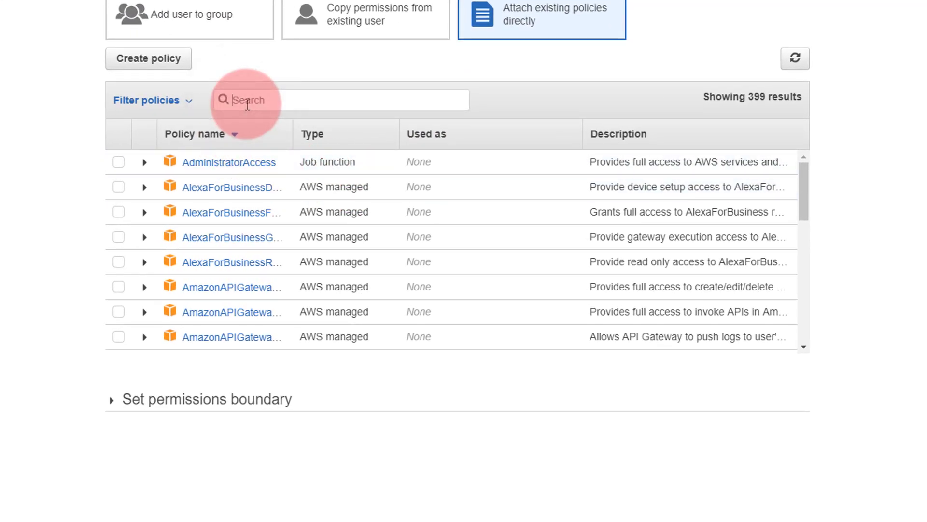
pyautogui.write('S3')
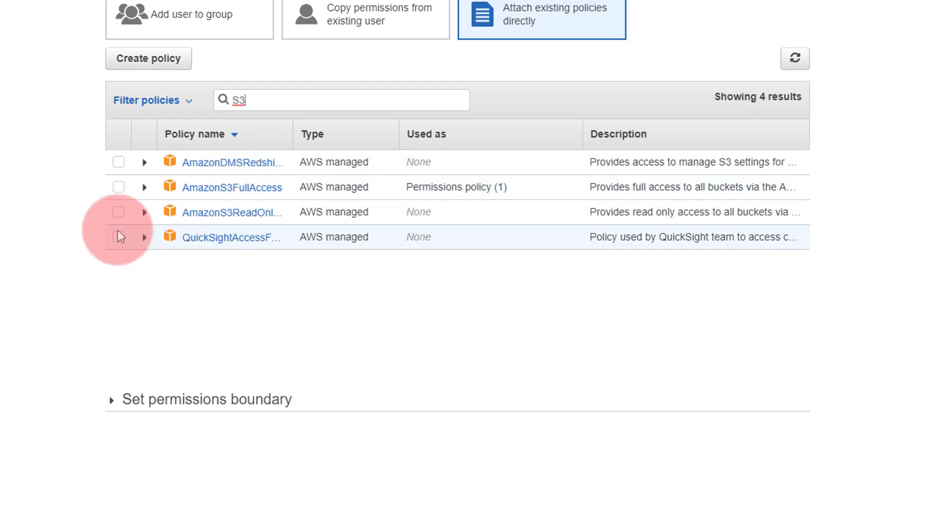
pyautogui.click(118, 188)
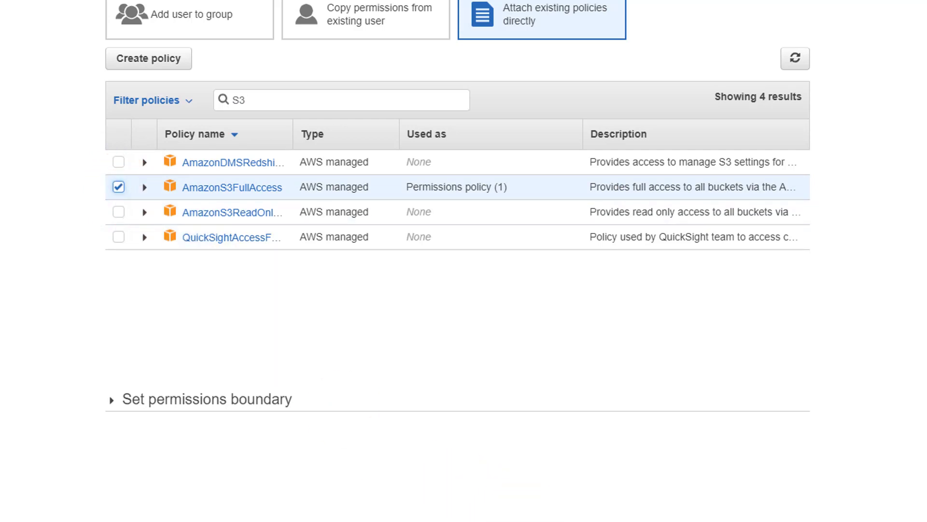
pyautogui.click(776, 521)
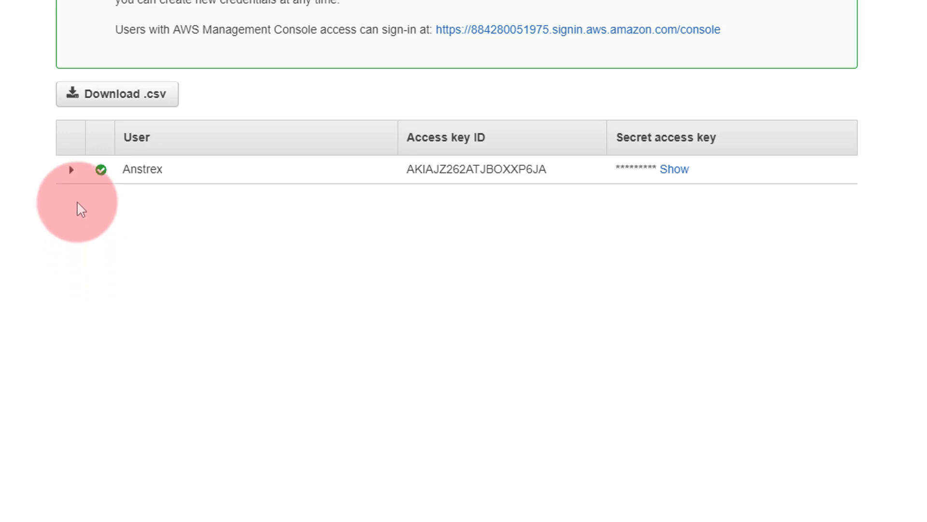
# Select the new user's access key ID in the expanded user entry and reveal the secret access key.
pyautogui.click(72, 173)
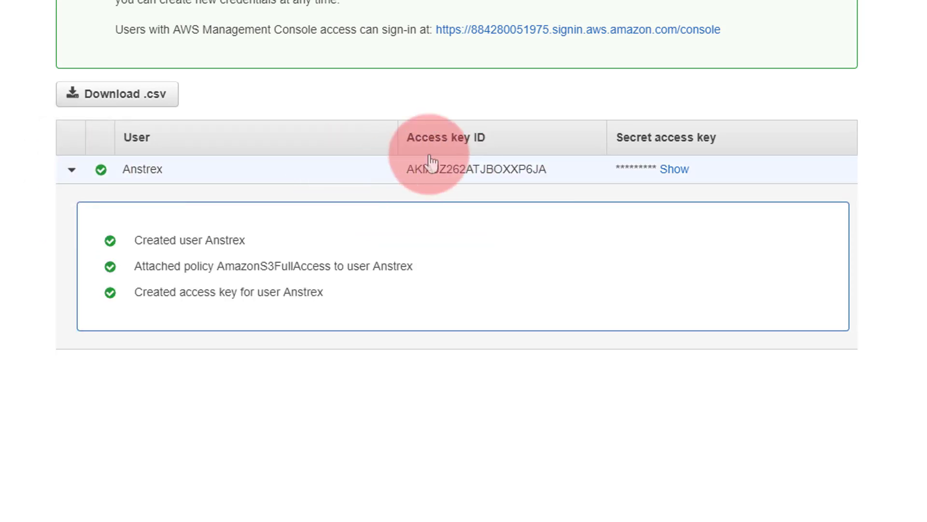
pyautogui.moveTo(555, 176); pyautogui.dragTo(412, 182)
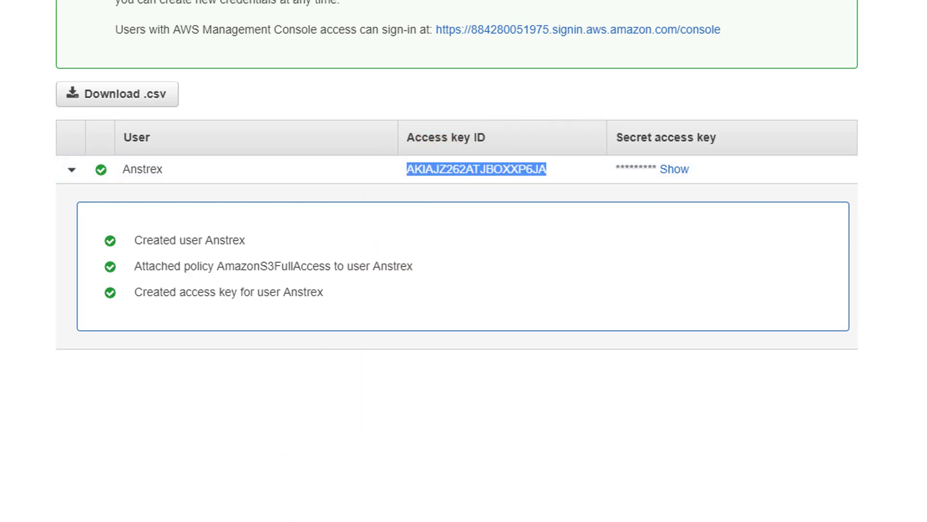
pyautogui.hotkey('alt', 'Tab')
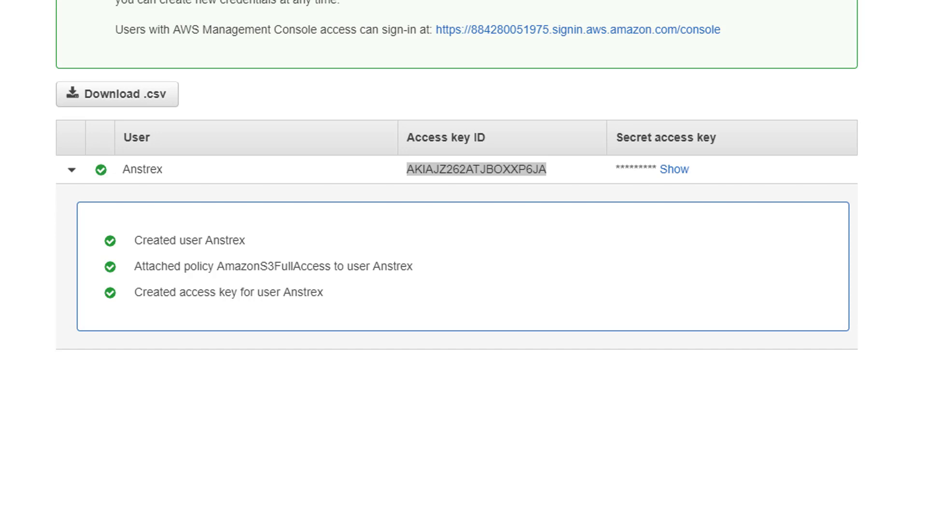
pyautogui.click(678, 172)
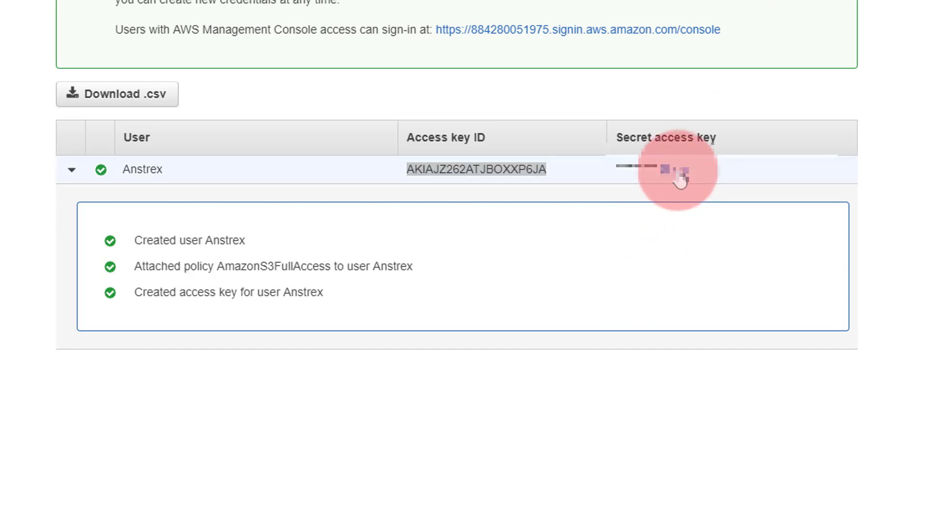
pyautogui.doubleClick(679, 180)
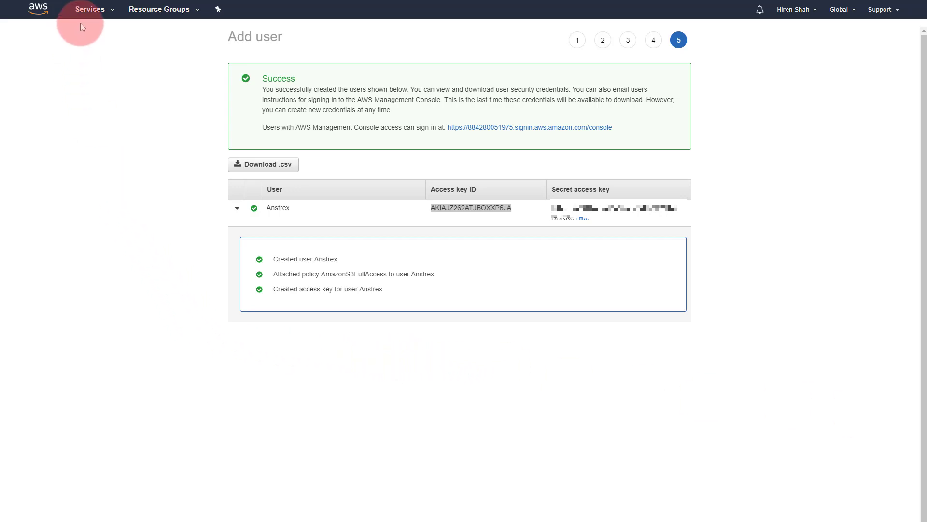
# Return to the AWS Management Console home and open the S3 service.
pyautogui.click(41, 16)
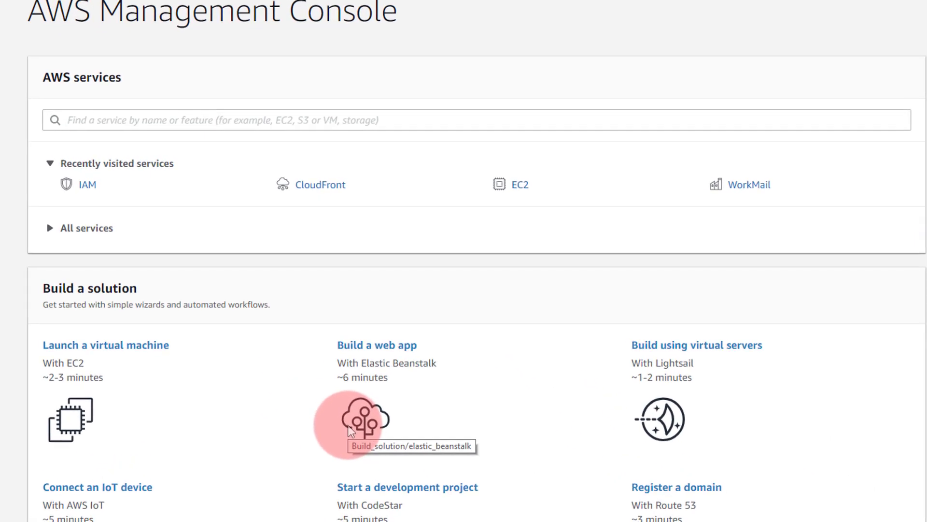
pyautogui.click(120, 124)
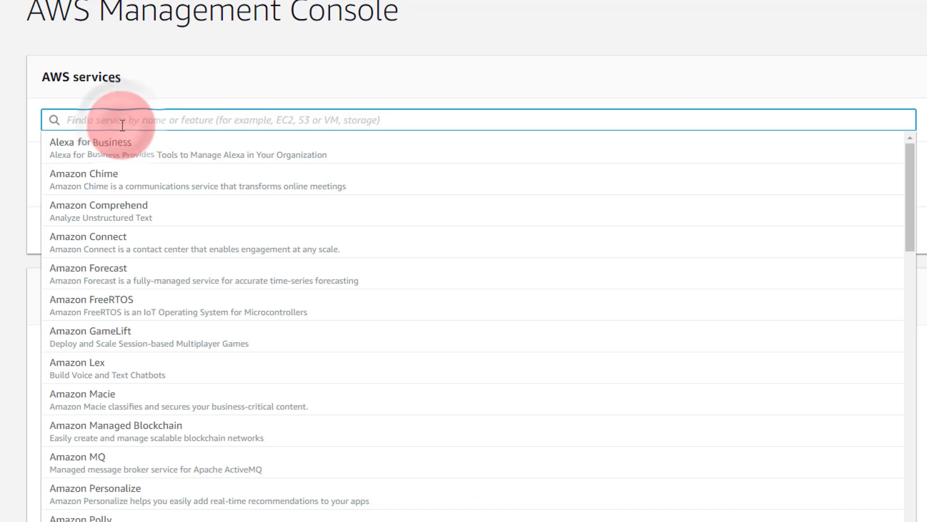
pyautogui.write('s3')
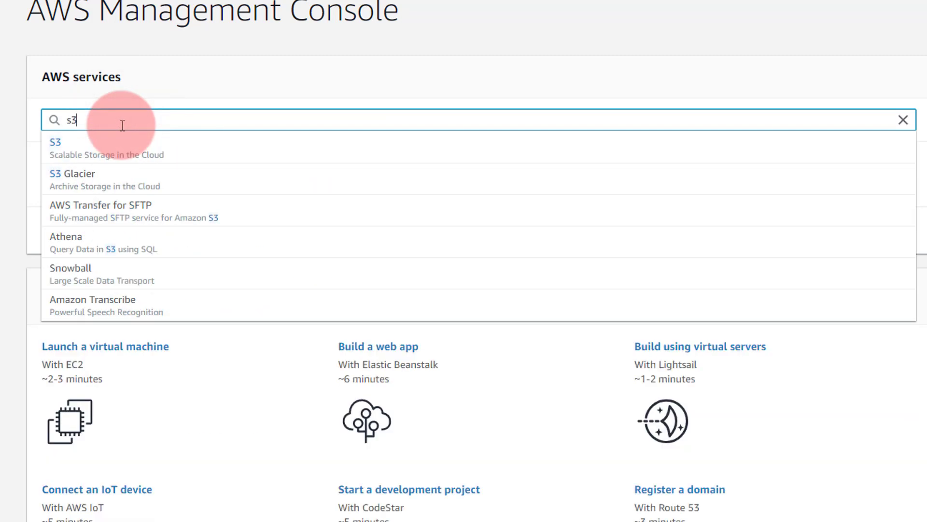
pyautogui.click(124, 156)
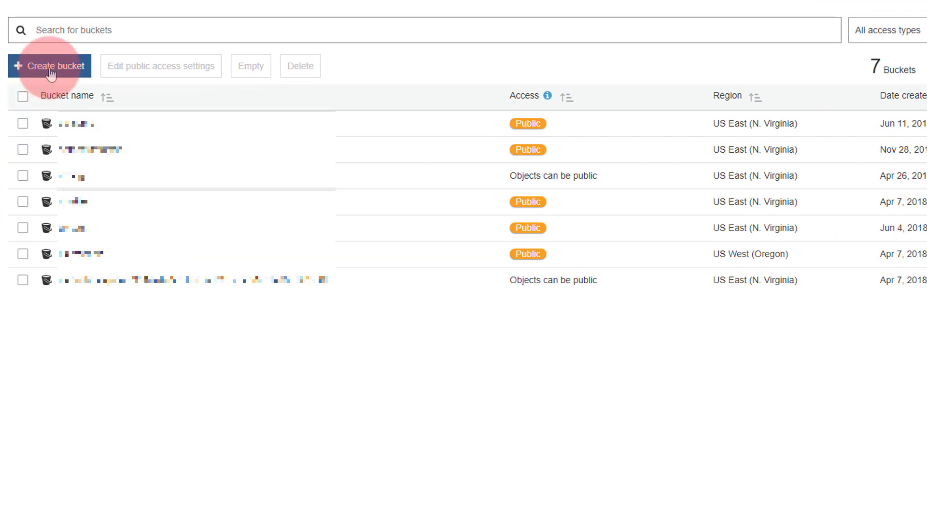
# Start creating a new bucket named adflsafjalsdfjasldfjsd and continue to its configuration options.
pyautogui.click(51, 72)
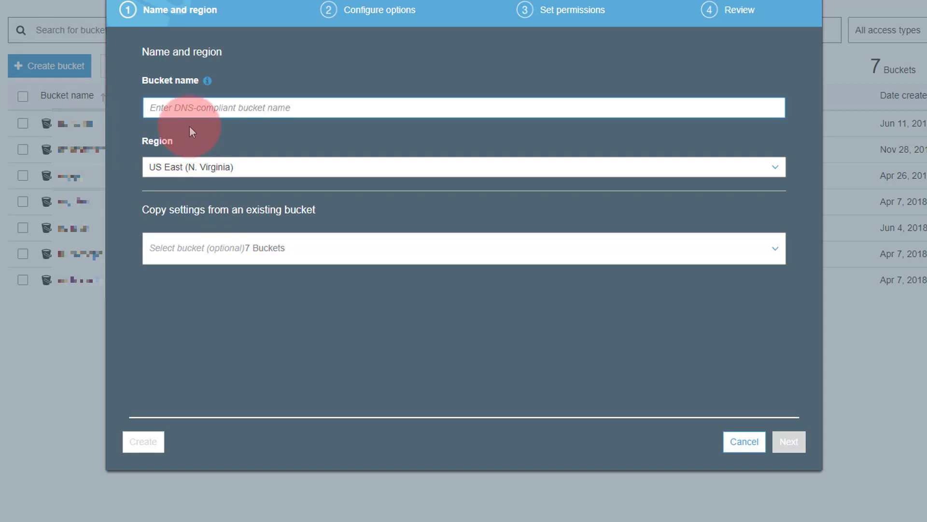
pyautogui.moveTo(209, 81)
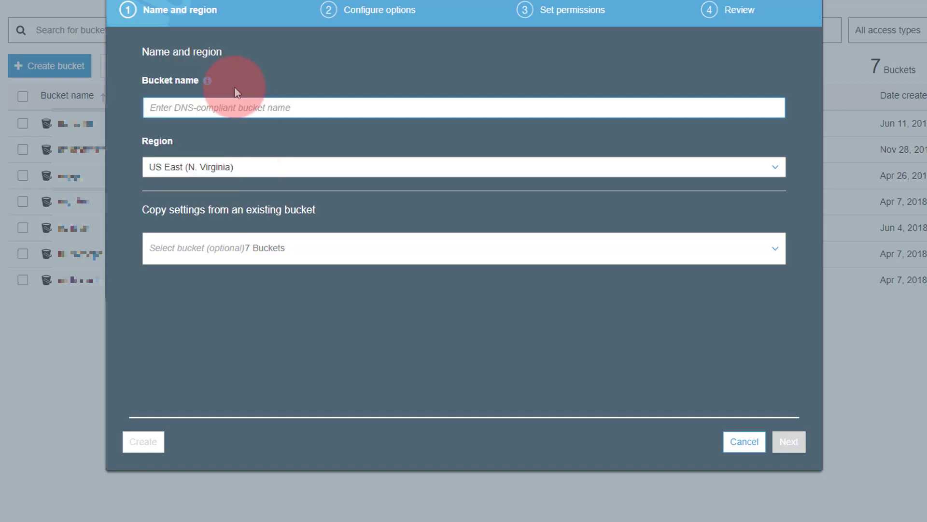
pyautogui.click(235, 106)
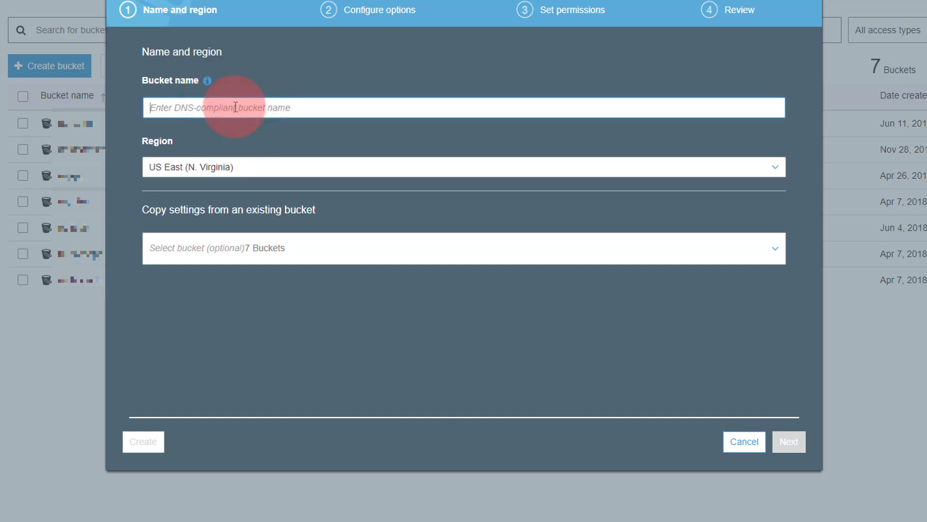
pyautogui.write('a')
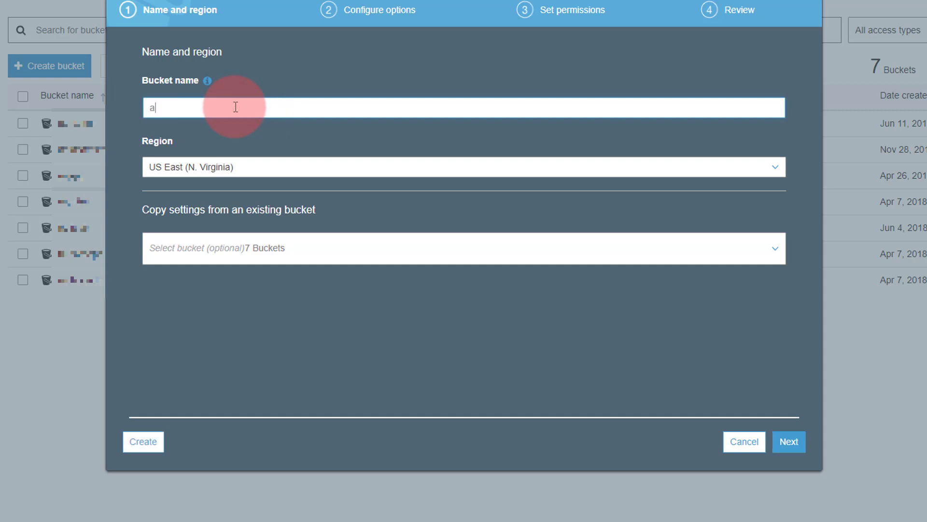
pyautogui.write('dflsafjalsdfjasldfjsd')
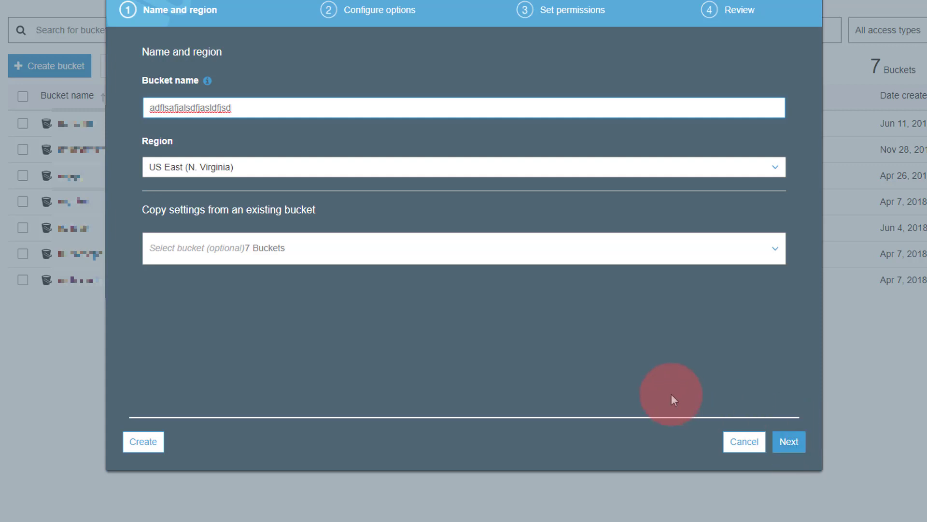
pyautogui.click(788, 445)
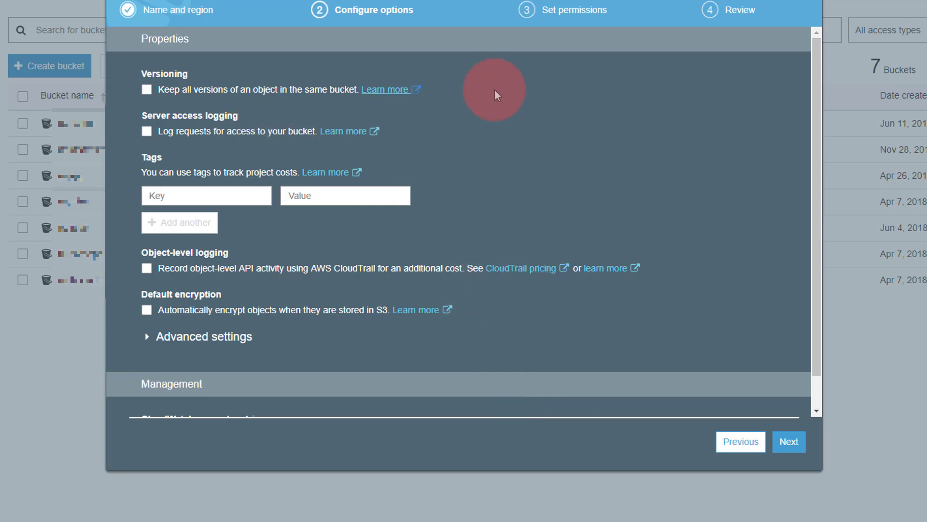
# Review the bucket's properties and management options, keep the defaults, and proceed to the permissions.
pyautogui.scroll(-2, 552, 277)
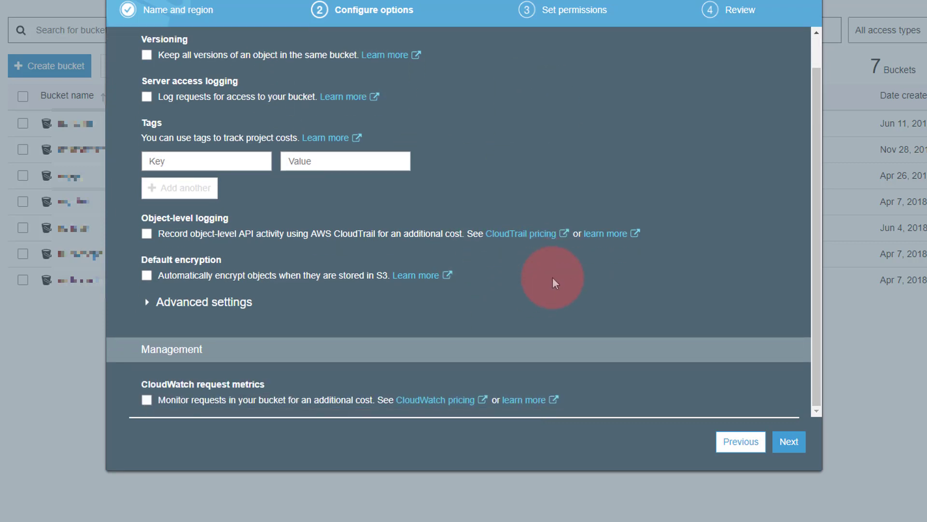
pyautogui.scroll(2, 553, 277)
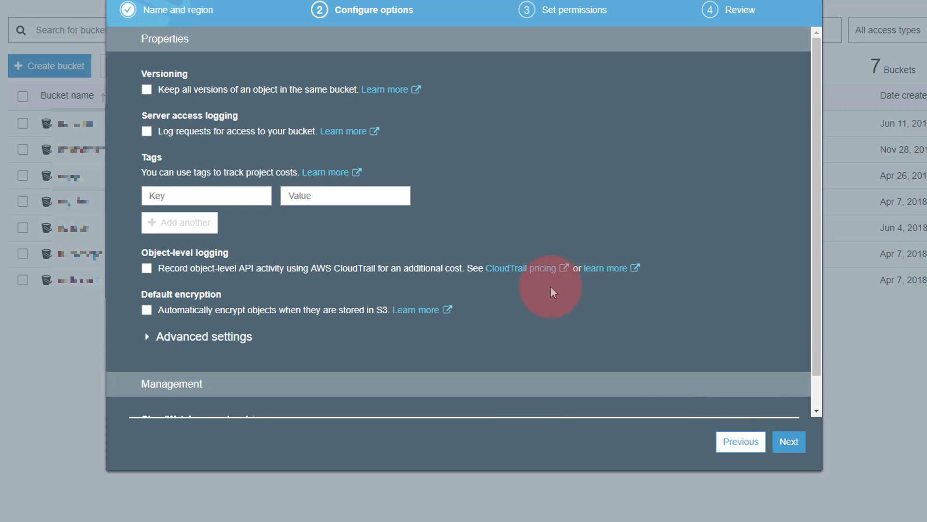
pyautogui.click(789, 441)
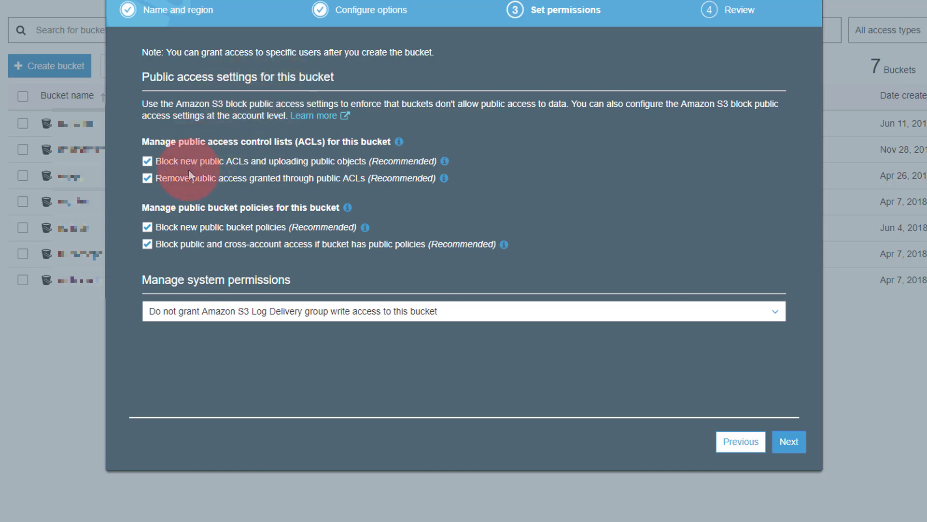
# Turn off all four public access blocking options for the bucket's ACLs and bucket policies, and continue to the review.
pyautogui.click(147, 162)
pyautogui.click(146, 178)
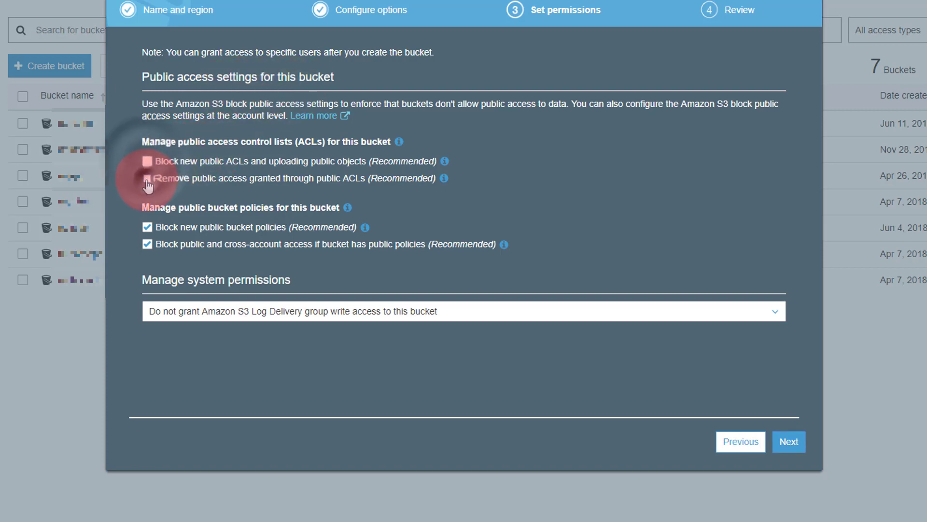
pyautogui.click(147, 227)
pyautogui.click(147, 244)
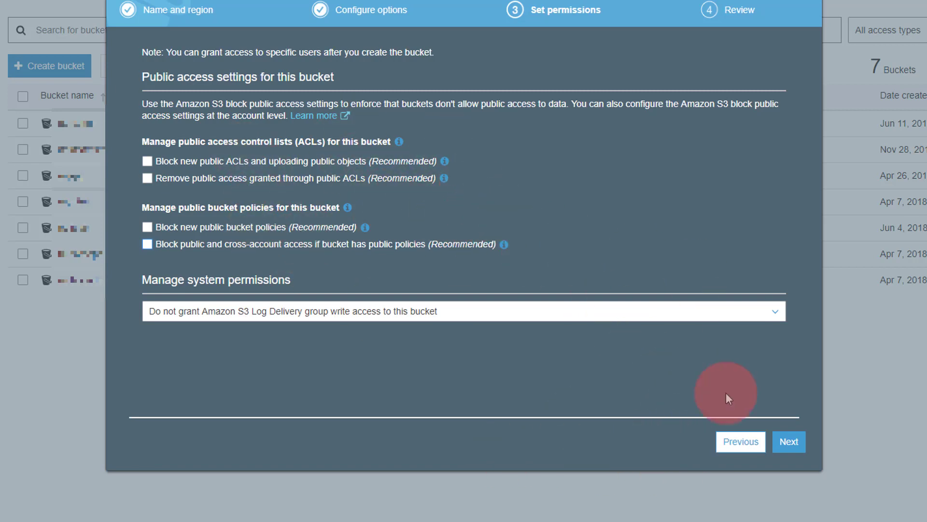
pyautogui.click(792, 444)
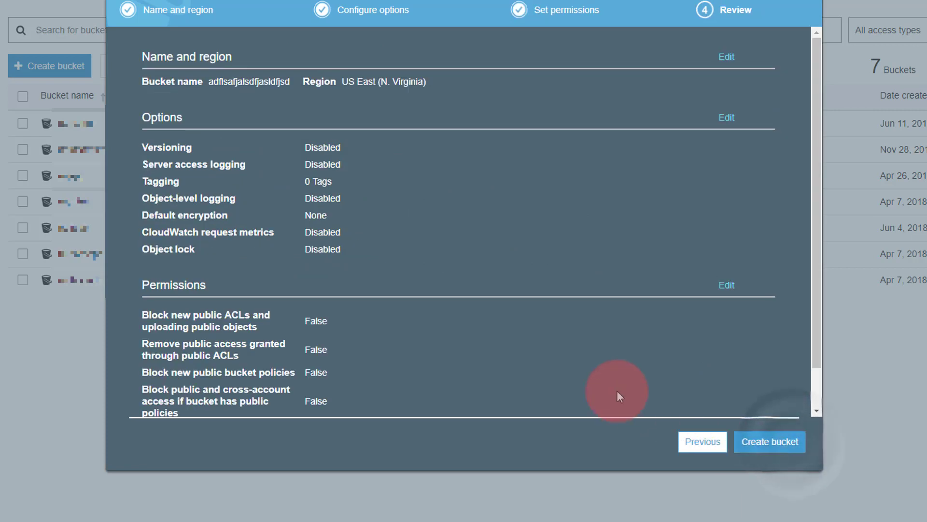
# Review the bucket's name, options and permissions, and create the bucket.
pyautogui.scroll(-2, 495, 250)
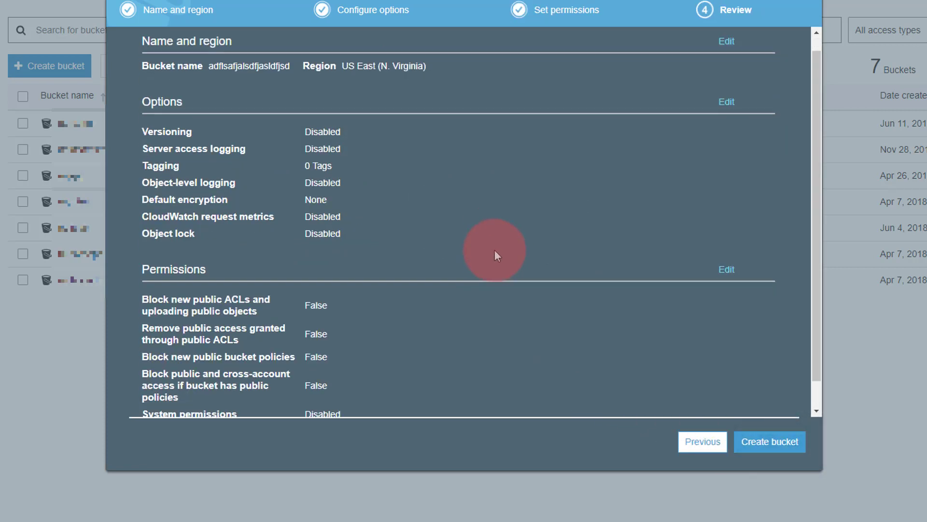
pyautogui.scroll(2, 495, 250)
pyautogui.scroll(-2, 503, 266)
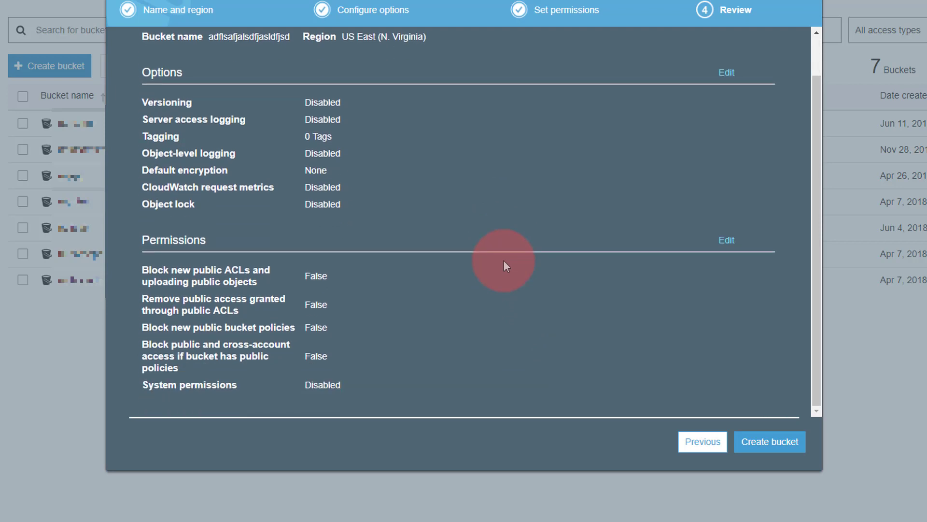
pyautogui.click(771, 448)
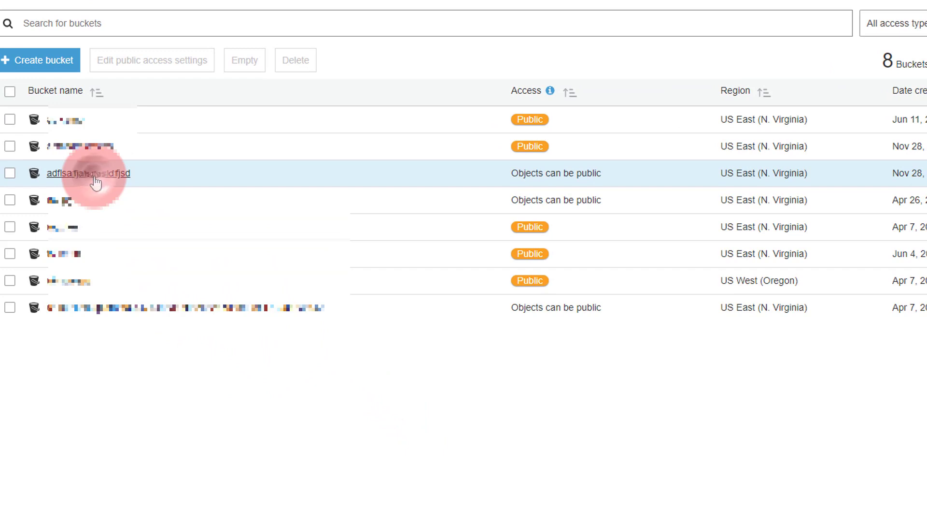
# Grant the Everyone group List objects access in the adflsafjalsdfjasldfjsd bucket's access control list, and return to the bucket list.
pyautogui.click(95, 180)
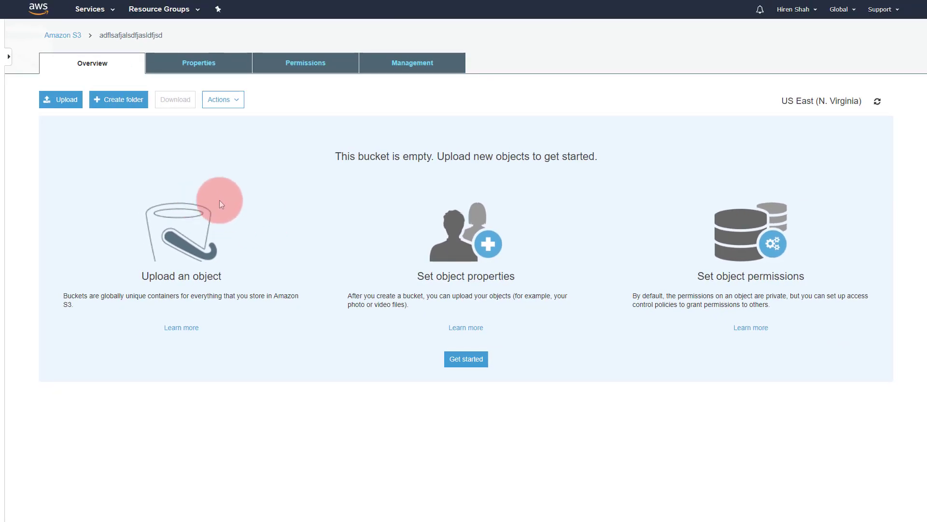
pyautogui.click(304, 64)
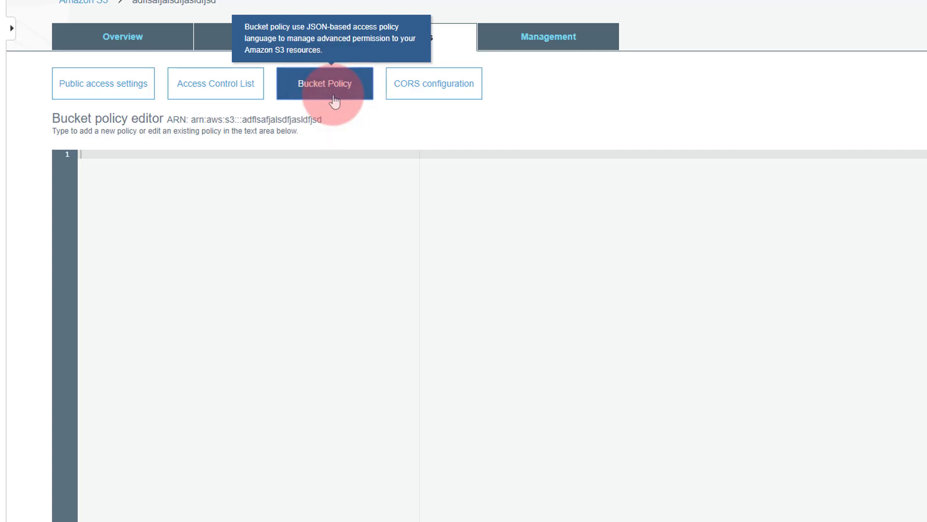
pyautogui.click(218, 99)
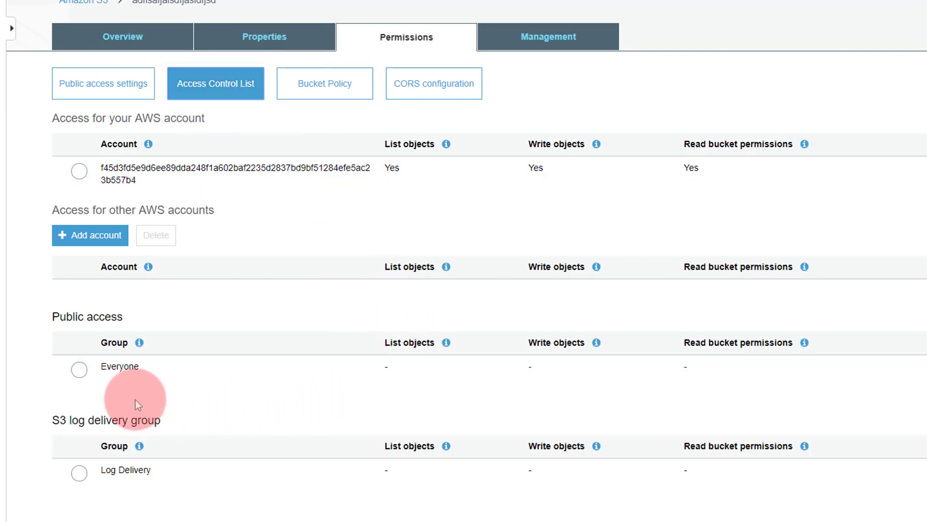
pyautogui.click(81, 371)
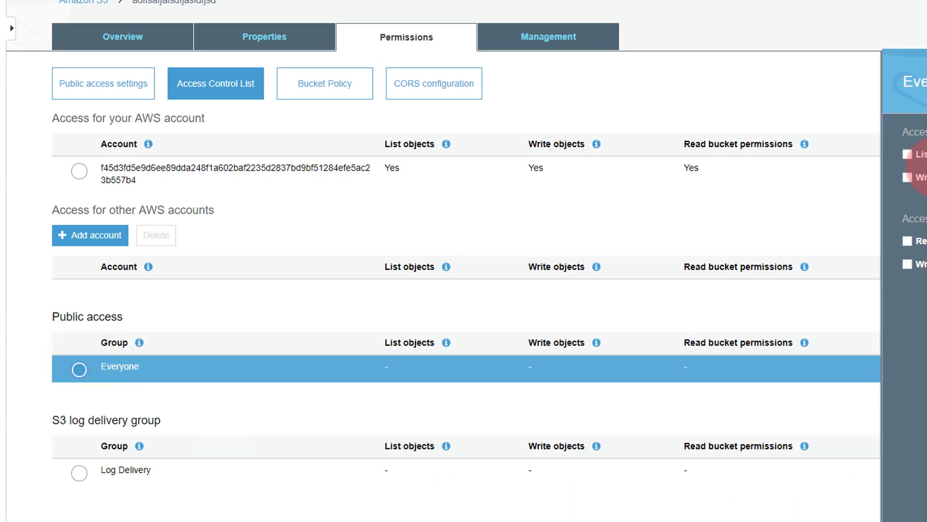
pyautogui.click(698, 153)
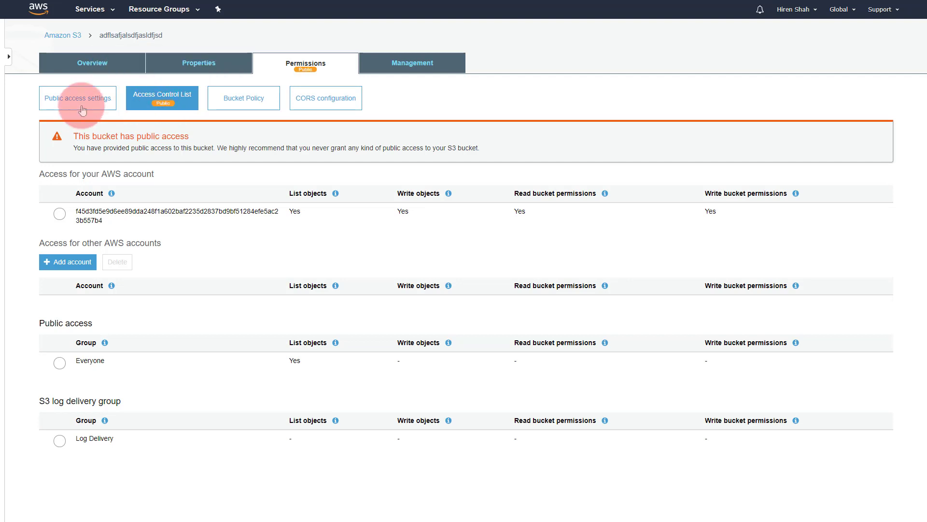
pyautogui.click(55, 38)
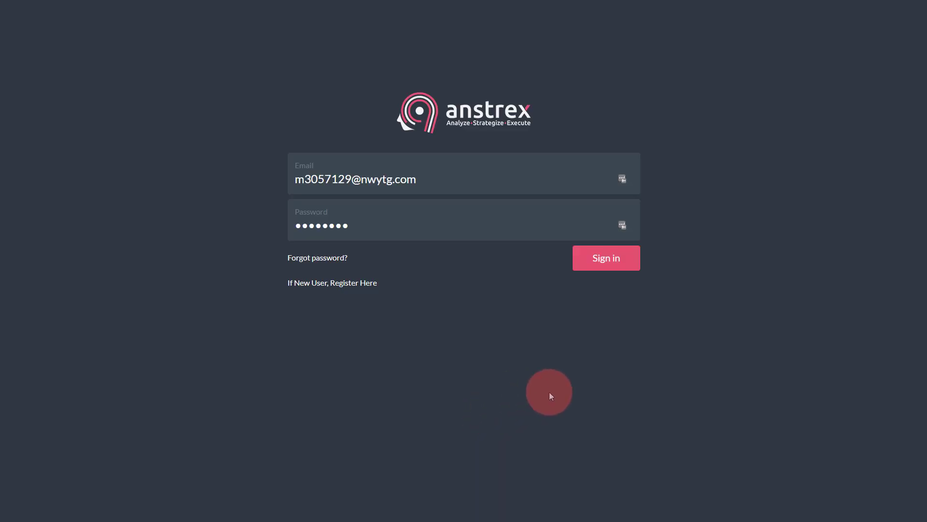
# Switch to Anstrex, sign in with the prefilled credentials, and start adding a new account under Manage Server Accounts.
pyautogui.click(604, 261)
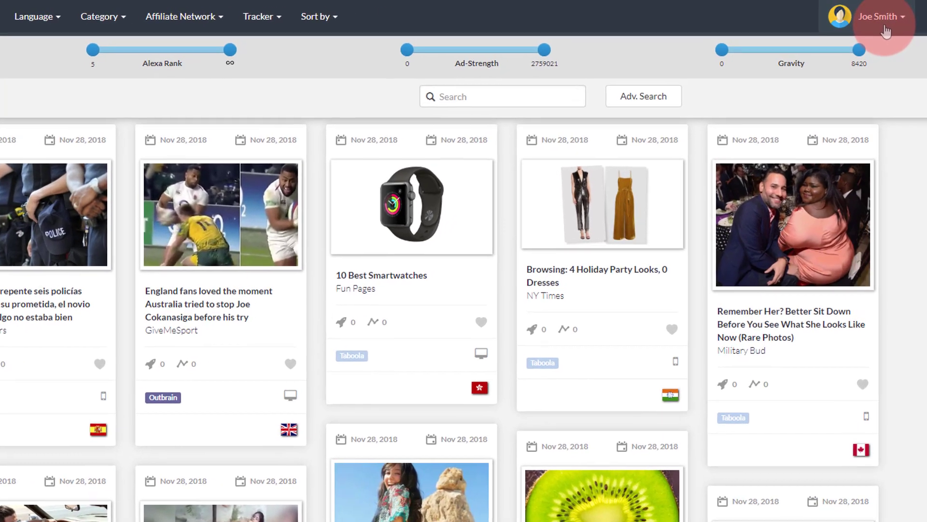
pyautogui.click(886, 31)
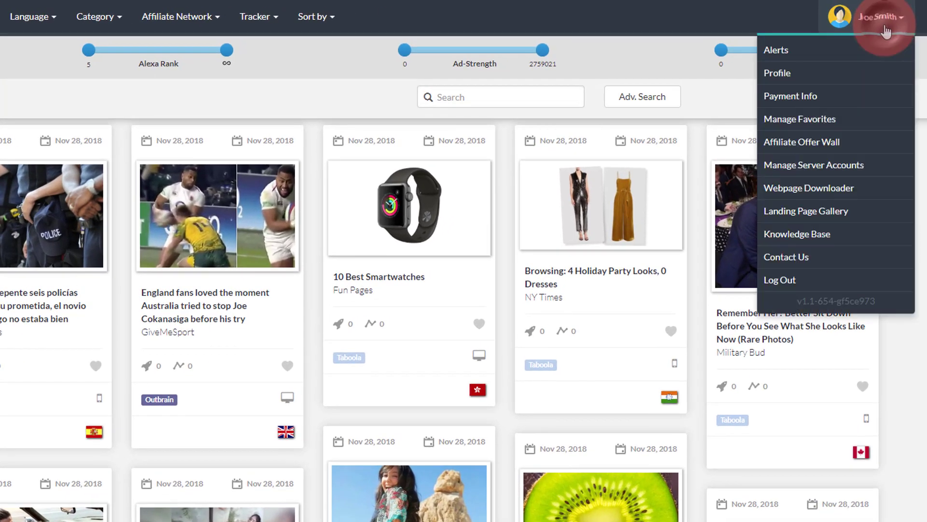
pyautogui.click(853, 170)
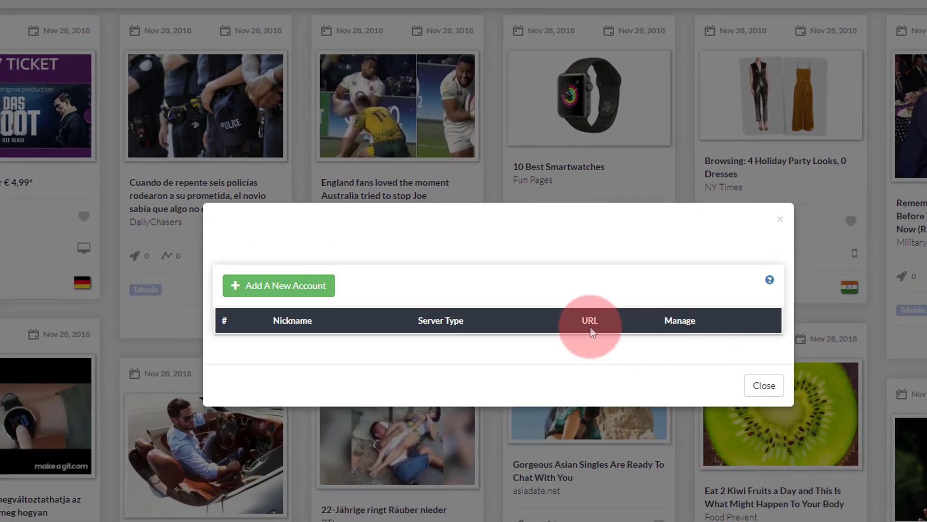
pyautogui.click(287, 290)
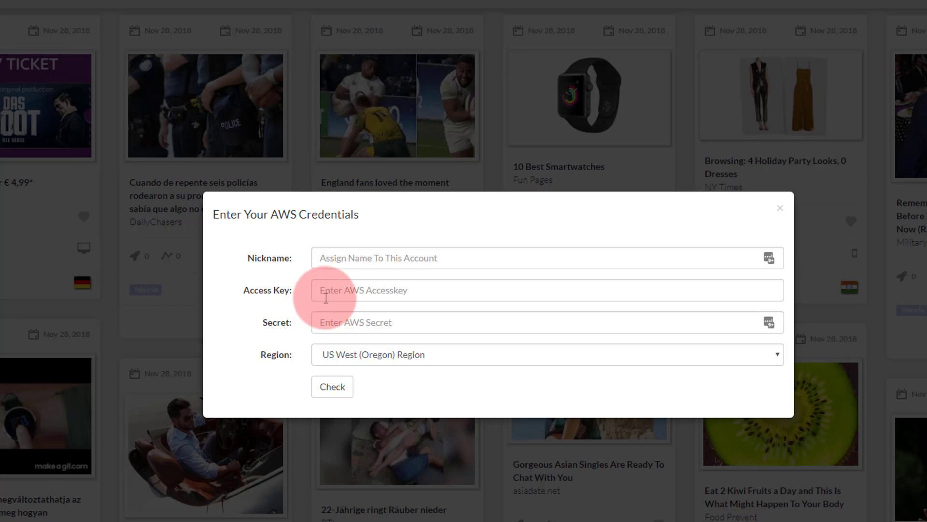
# Enter mys3 as the account nickname and paste the AWS access key and secret key.
pyautogui.click(340, 264)
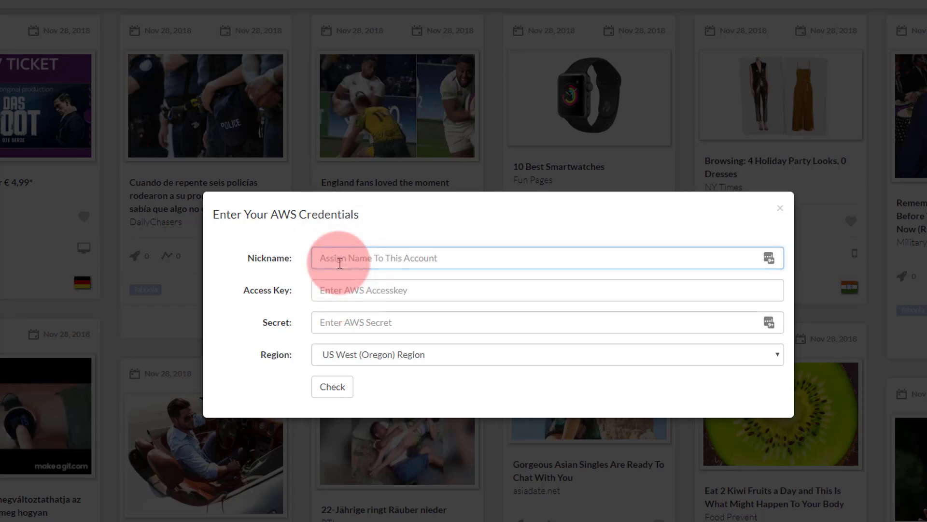
pyautogui.write('mys3')
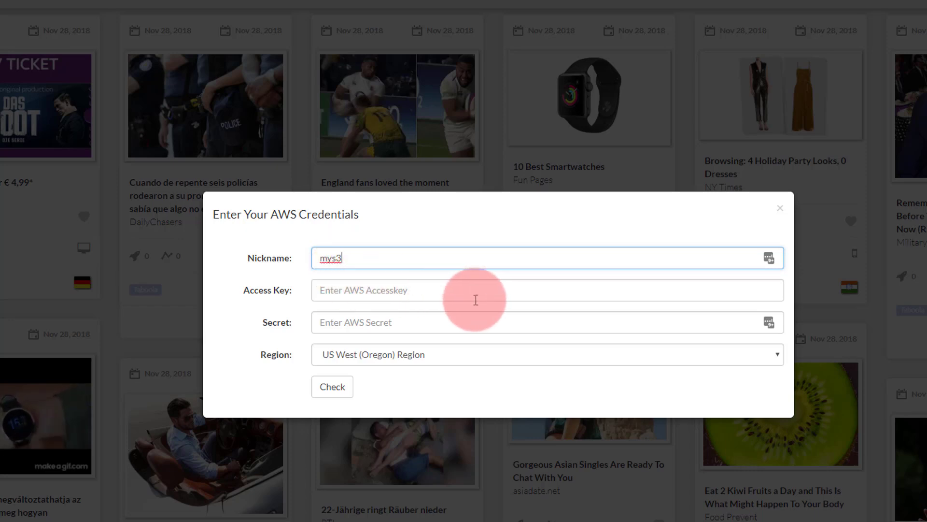
pyautogui.click(414, 292)
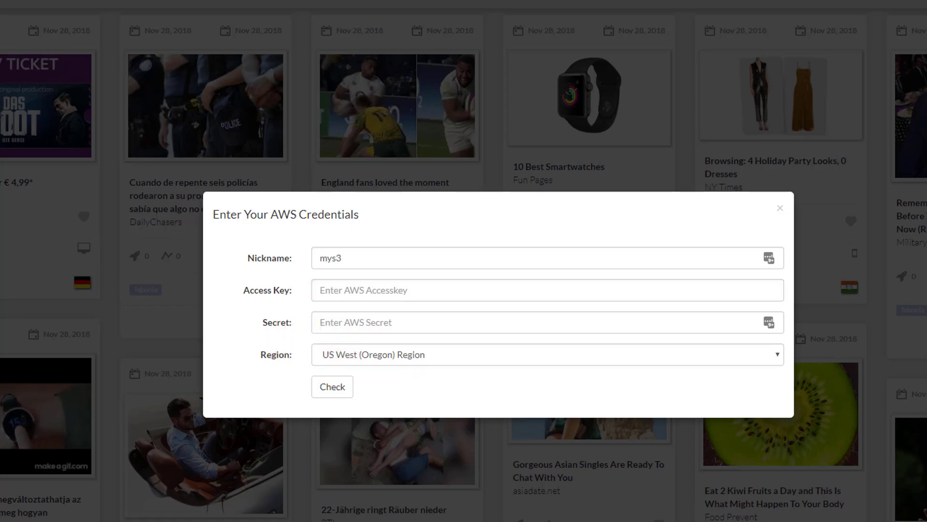
pyautogui.click(375, 291)
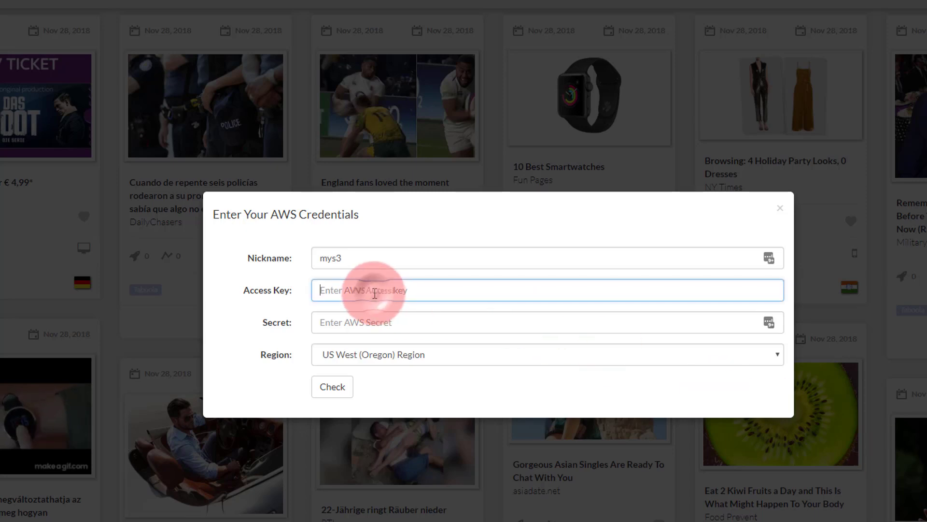
pyautogui.hotkey('ctrl', 'v')
pyautogui.press('Tab')
pyautogui.hotkey('ctrl', 'v')
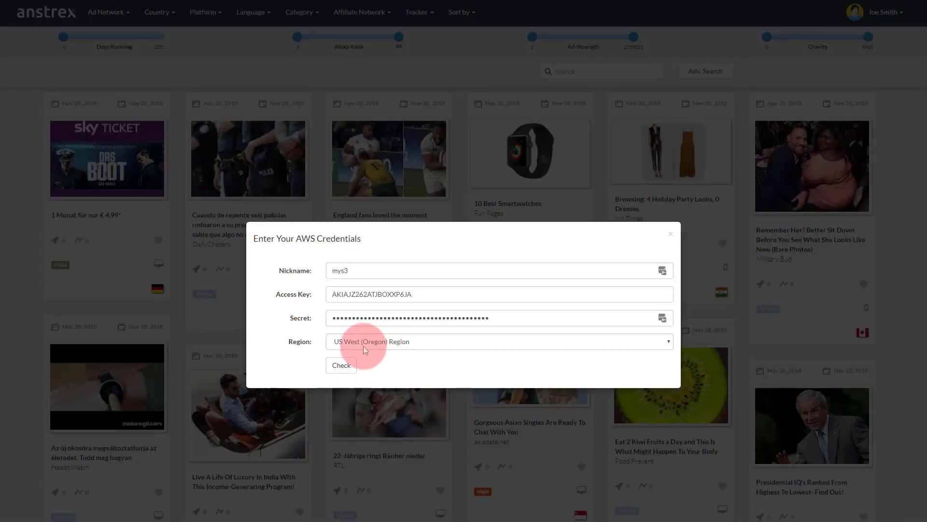
# Set the region to US East (N. Virginia) and check the AWS credentials.
pyautogui.click(390, 345)
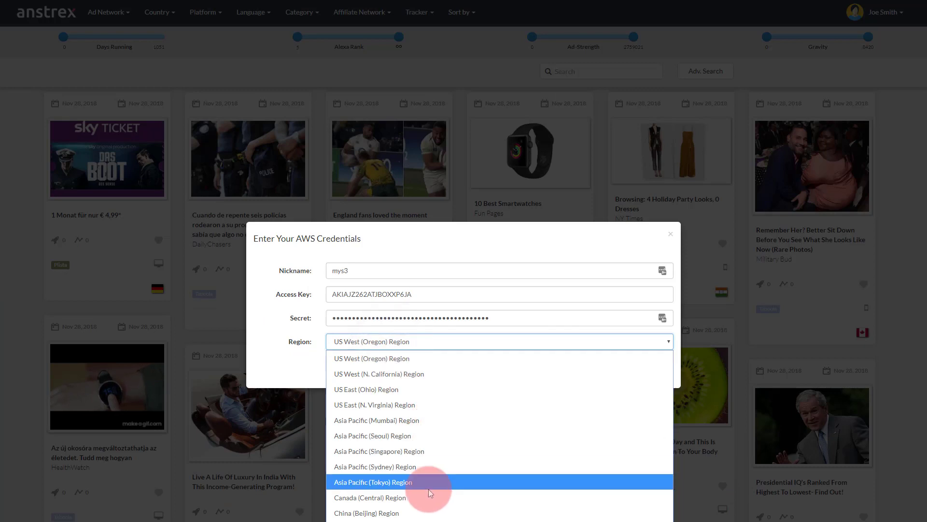
pyautogui.click(382, 404)
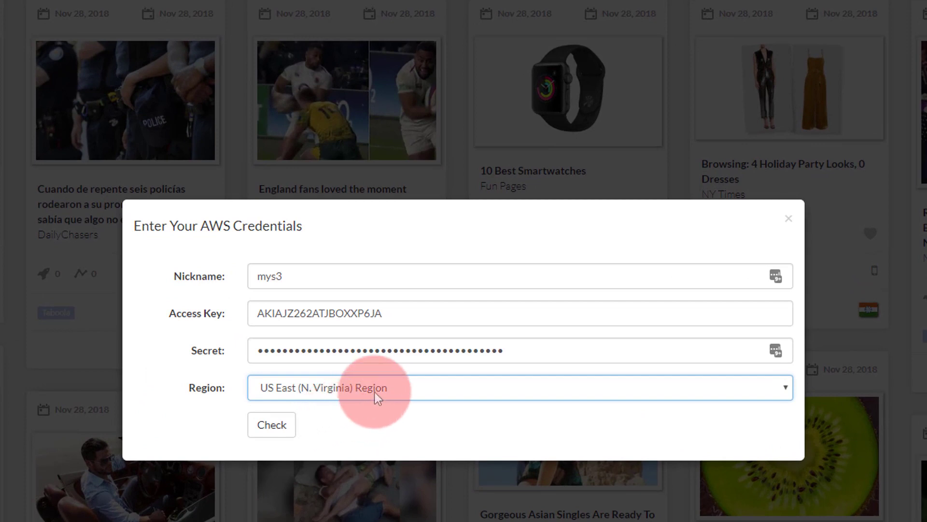
pyautogui.click(283, 433)
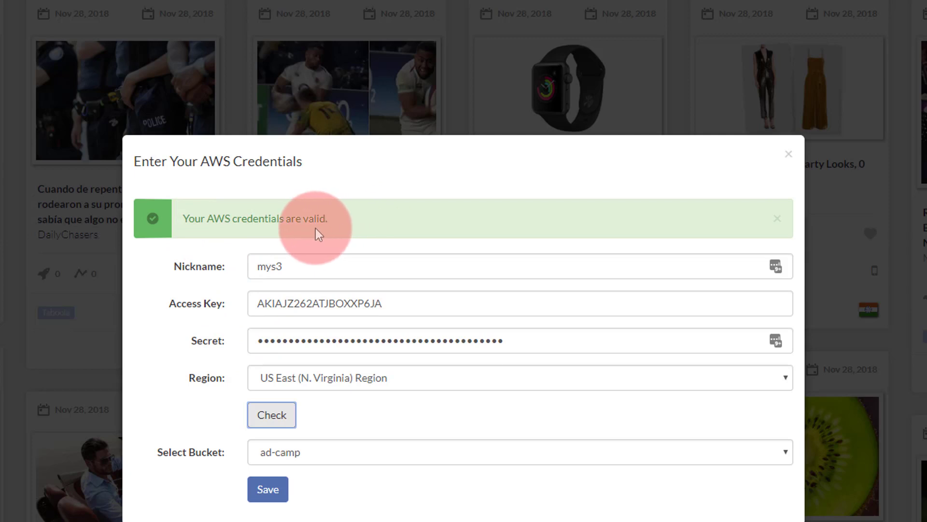
# Choose the adflsafjalsdfjasldfjsd bucket for the account, save the AWS credentials, and close the server account dialogs.
pyautogui.click(438, 456)
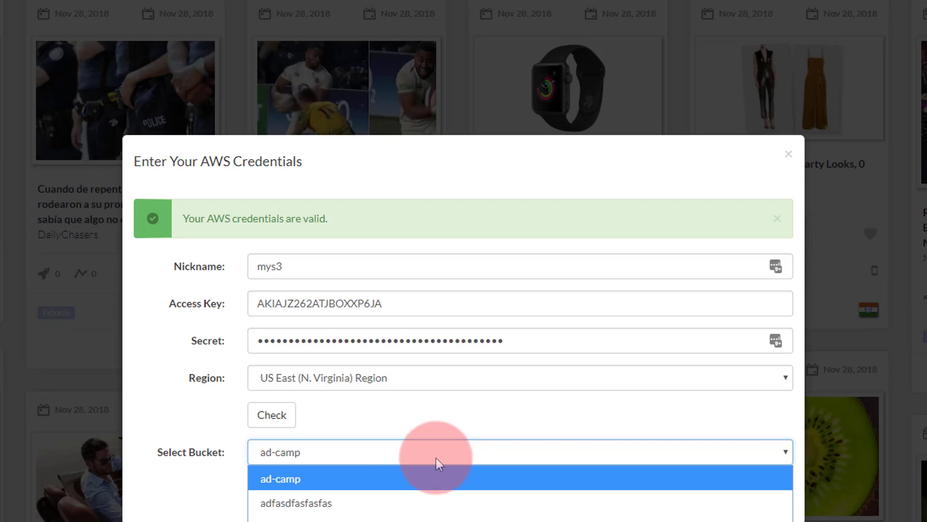
pyautogui.click(380, 415)
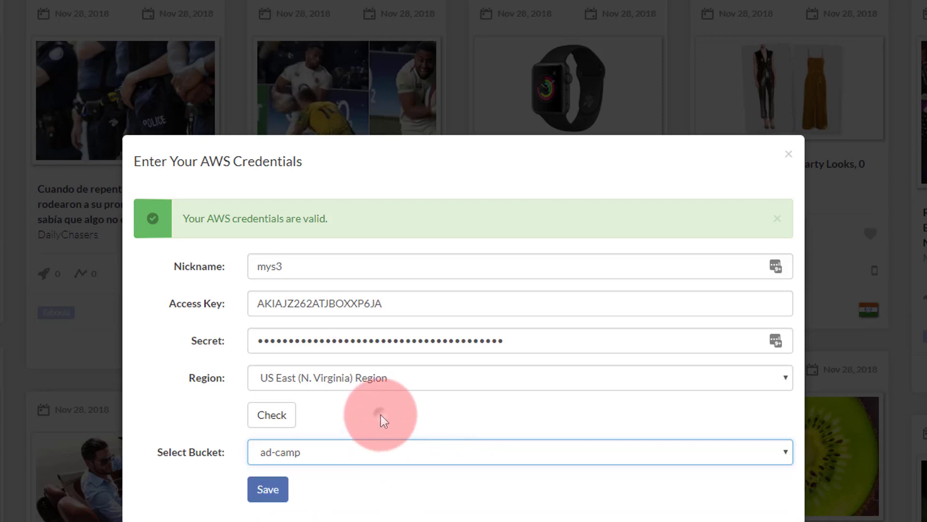
pyautogui.click(394, 456)
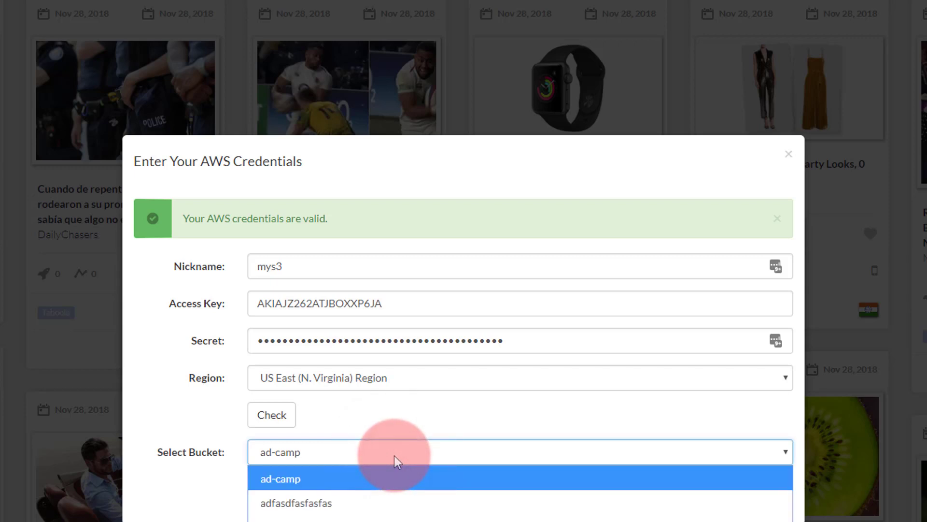
pyautogui.click(401, 518)
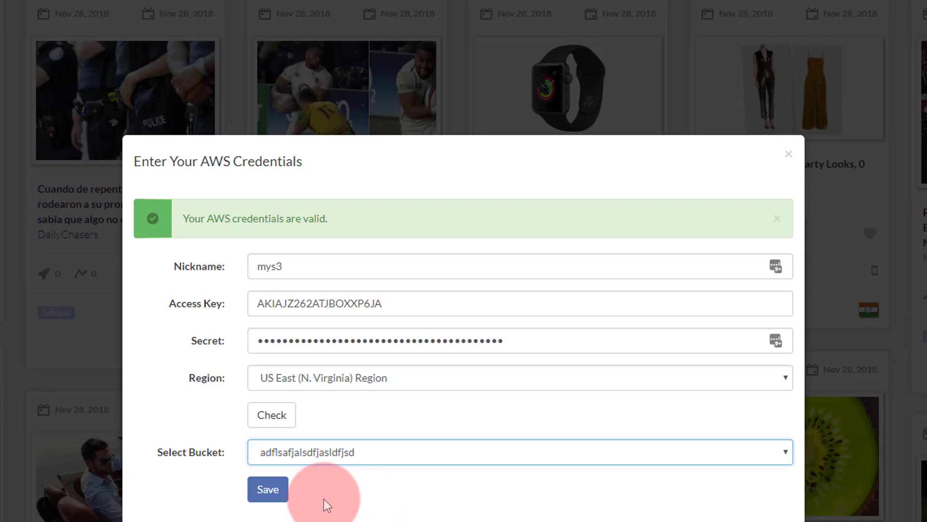
pyautogui.click(267, 504)
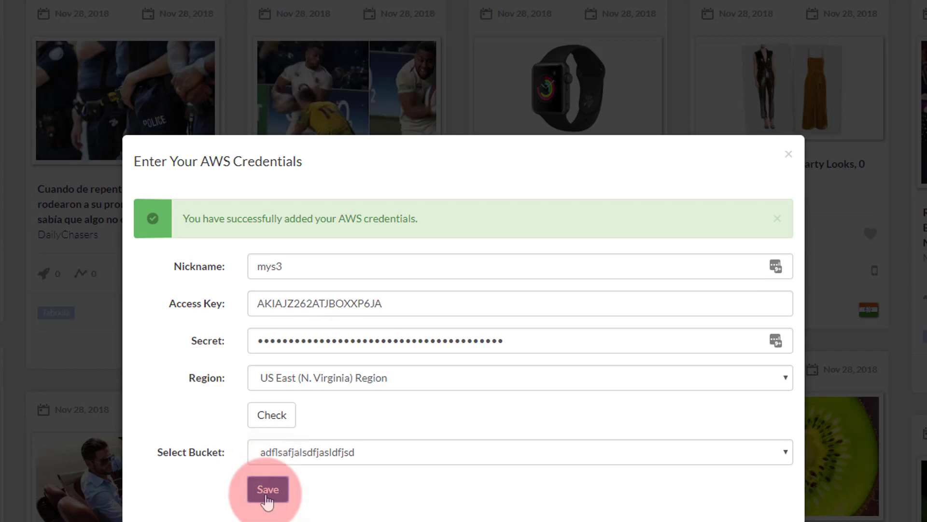
pyautogui.click(789, 156)
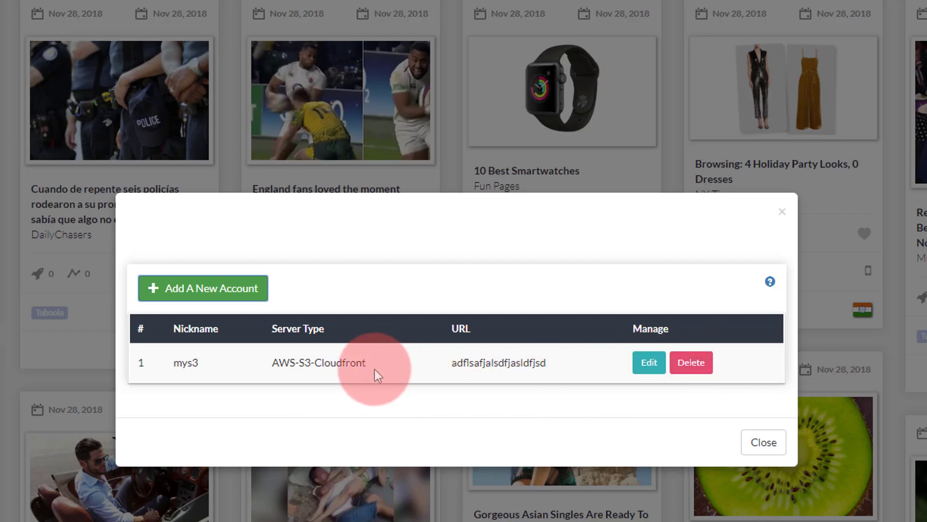
pyautogui.click(754, 453)
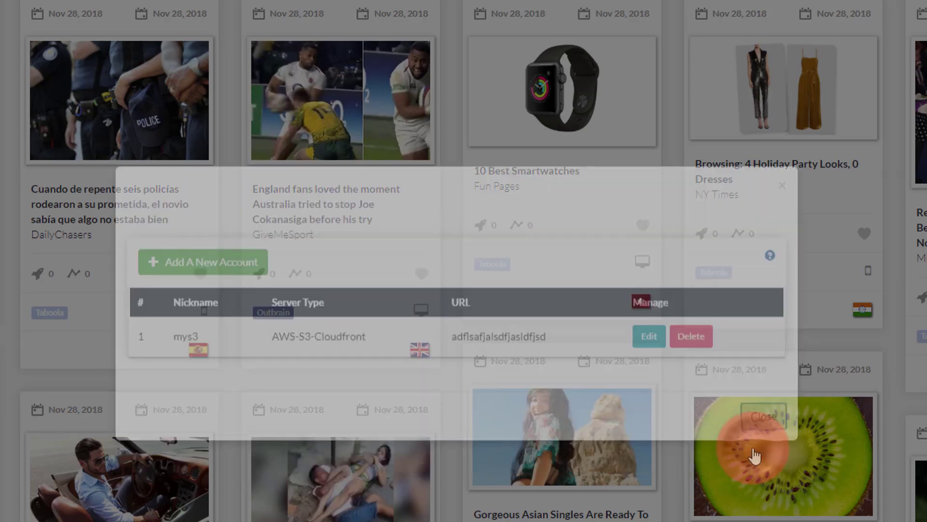